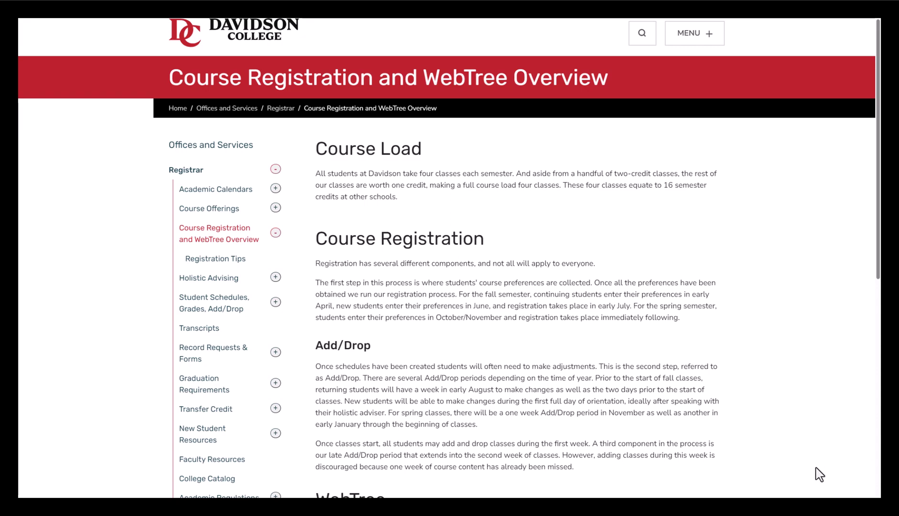
Step: Scroll the Course Registration and WebTree Overview page down to the WebTree section
scroll(819, 475, down, 5)
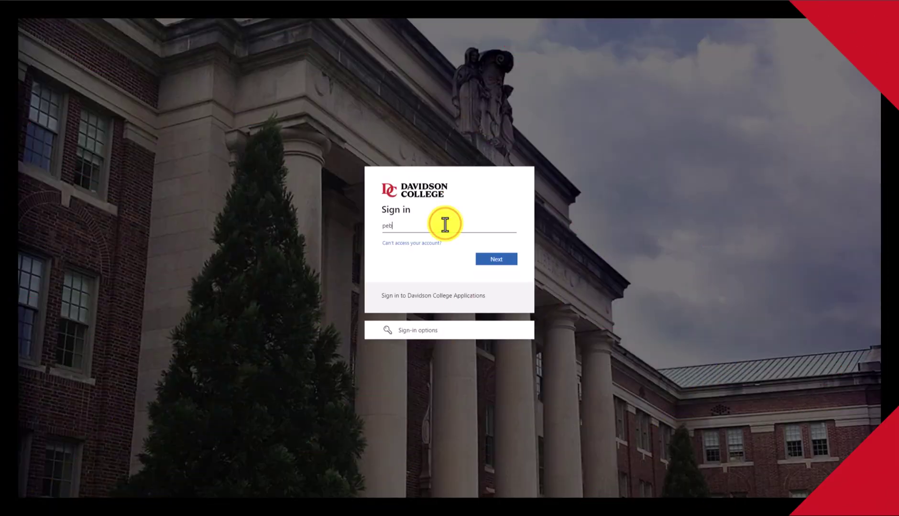
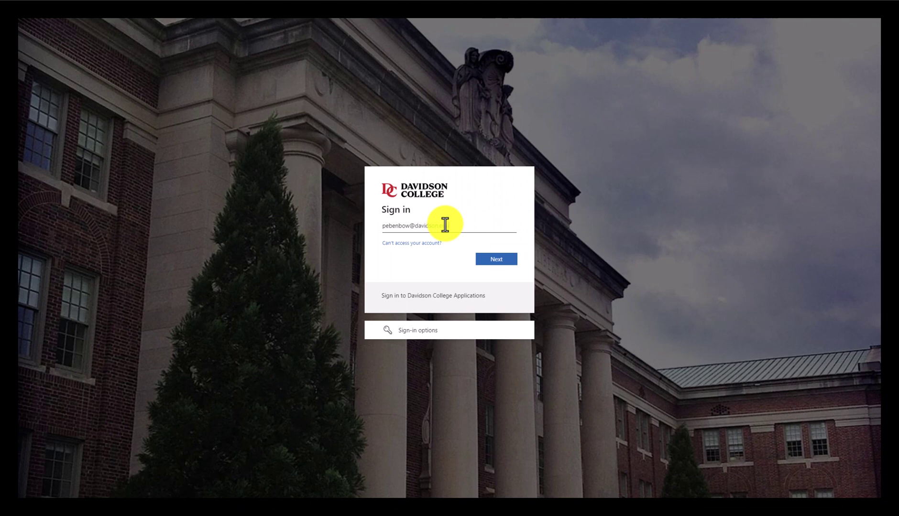
Step: Sign in with the college e-mail address and account password
key(Return)
text(•••••)
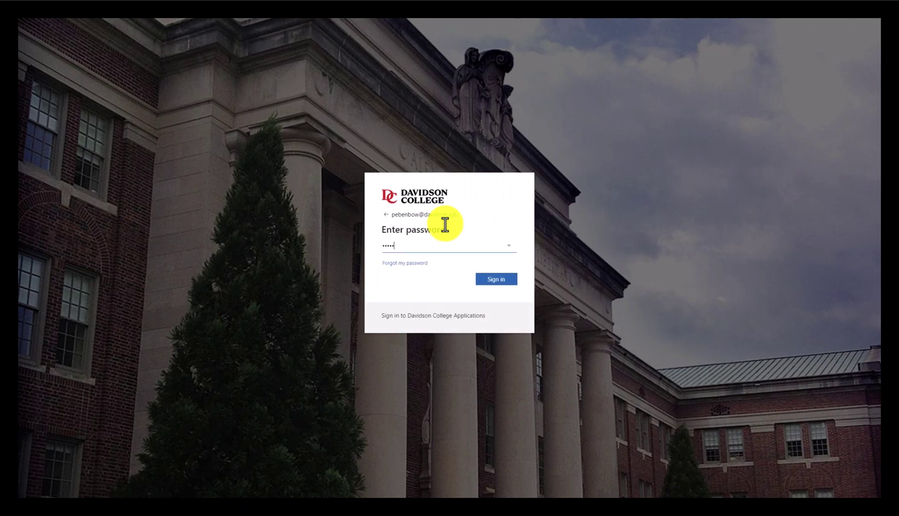
text(•••••••••••)
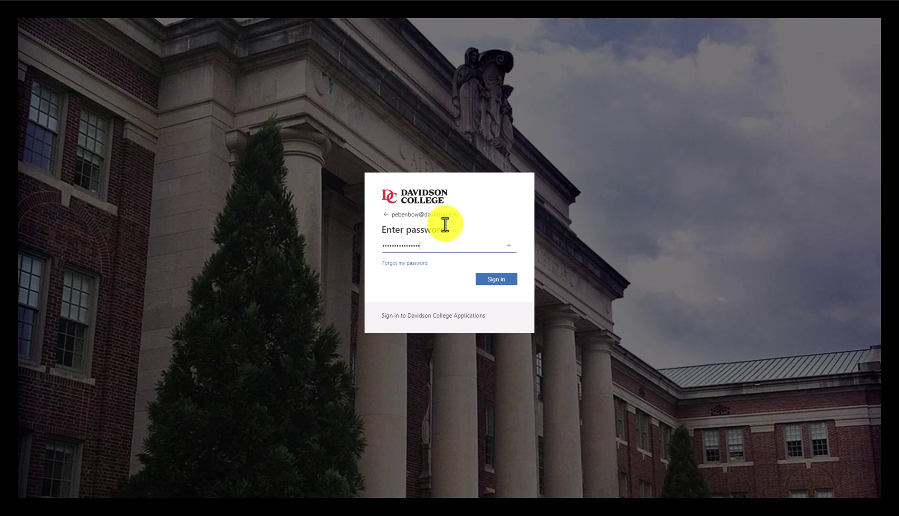
key(Return)
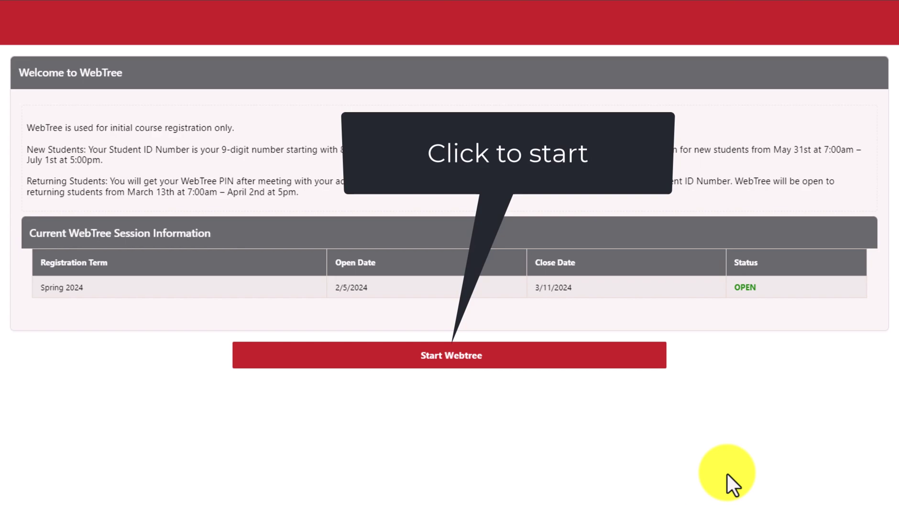
Step: Start the Spring 2024 WebTree session and unlock it with the WebTree PIN
click(458, 354)
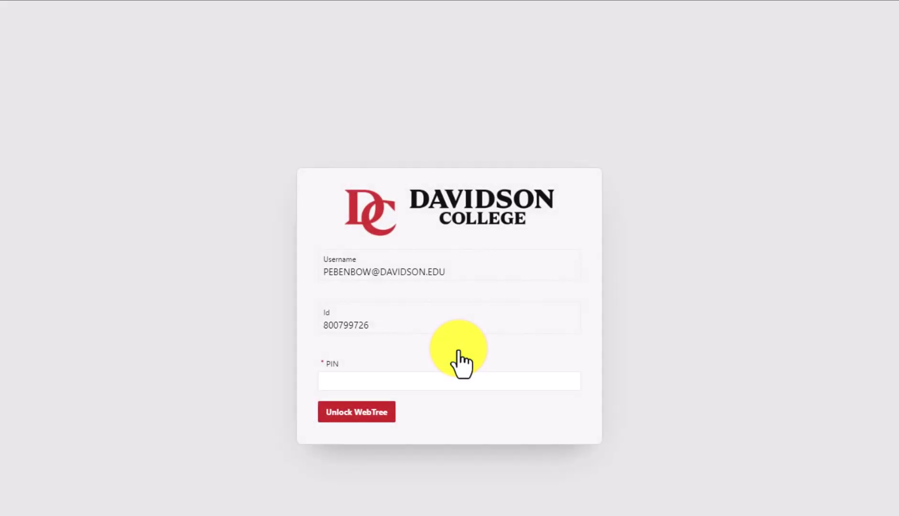
click(454, 378)
text(1)
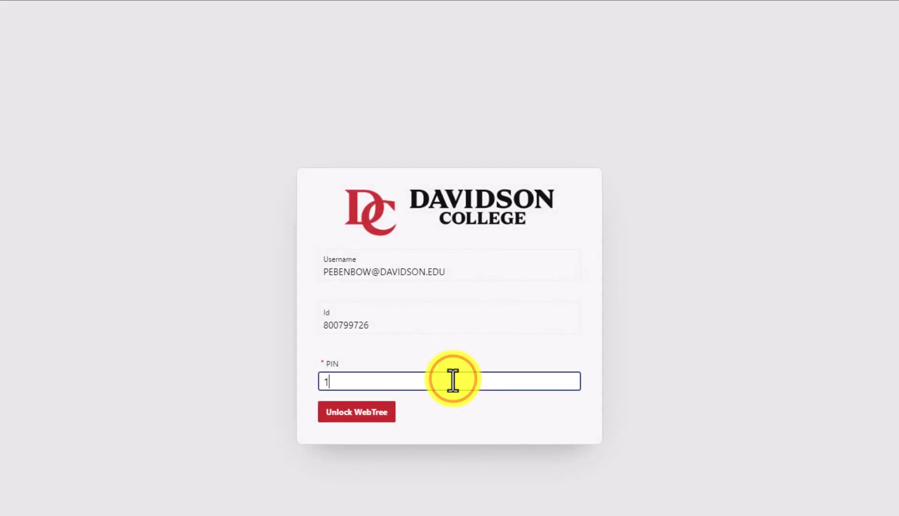
text(234)
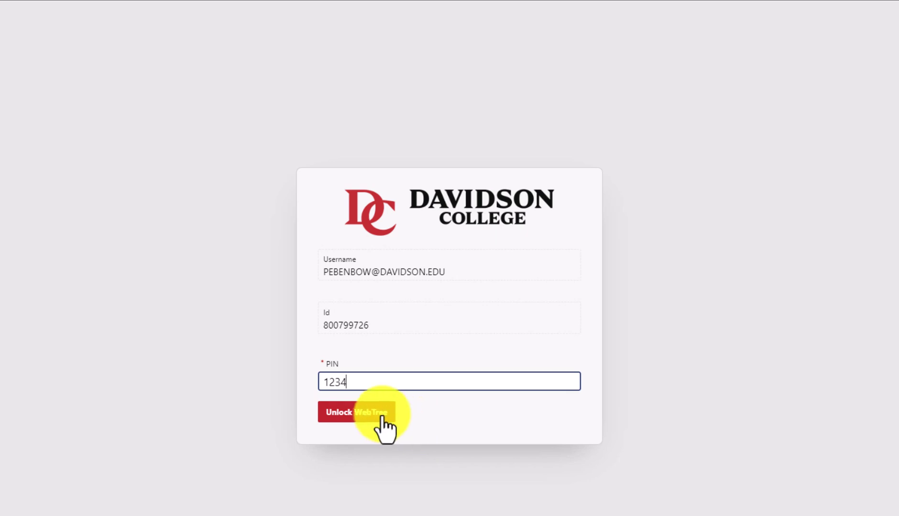
click(337, 417)
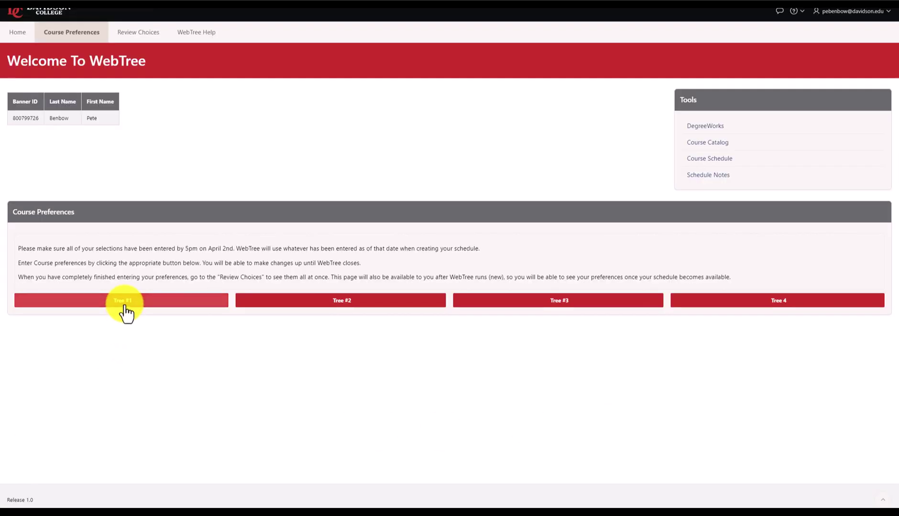
Step: Open the Tree #1 form and expand the Choice 1 course list
click(126, 306)
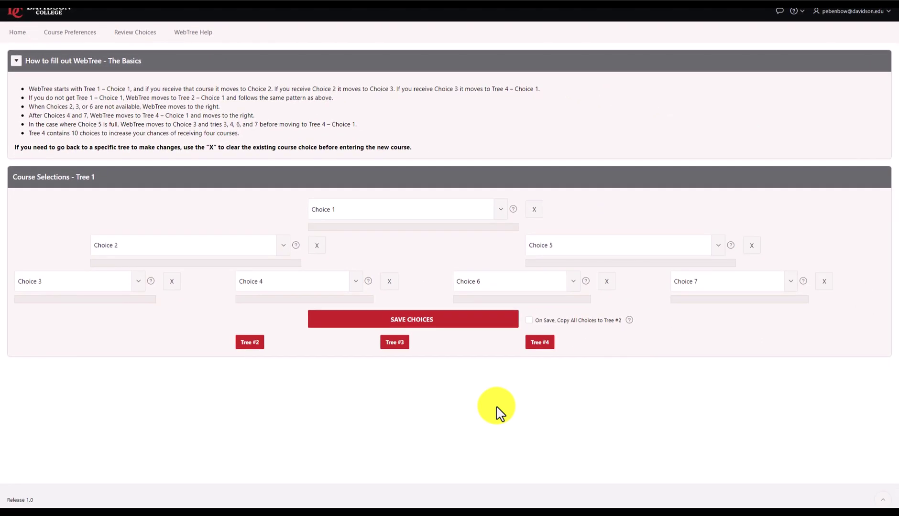
click(500, 210)
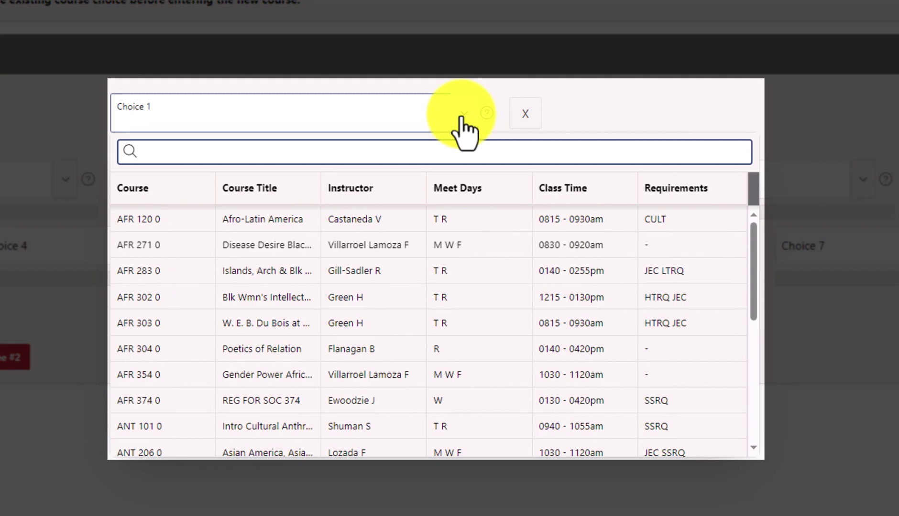
Step: Search Choice 1's courses for WRI 101, then for csc
text(WRI 101)
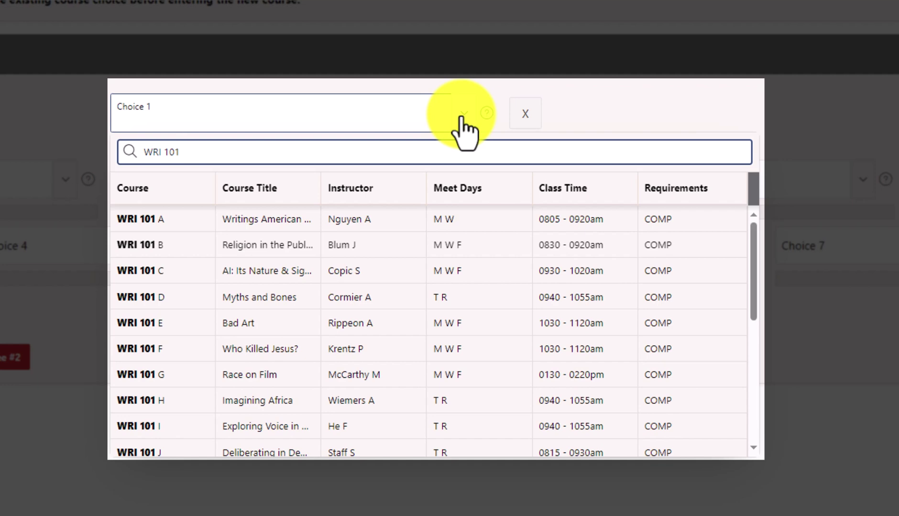
key(ctrl+a)
key(BackSpace)
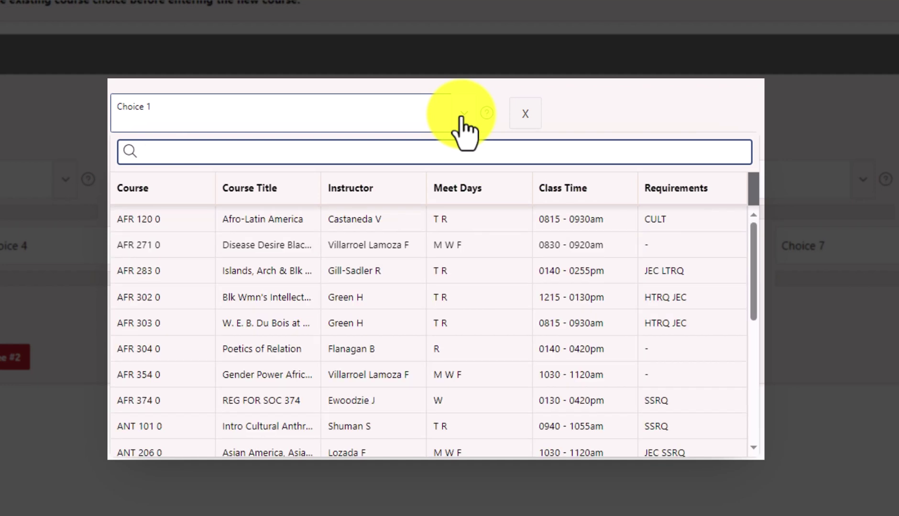
text(csc)
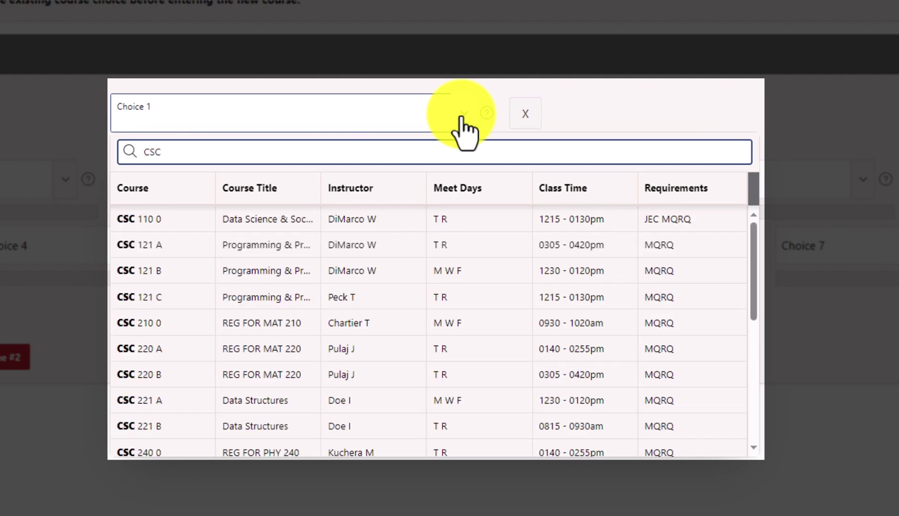
key(ctrl+a)
key(BackSpace)
Step: Search Choice 1's courses for Music, instructor Crandall, then the MQRQ requirement
text(Music)
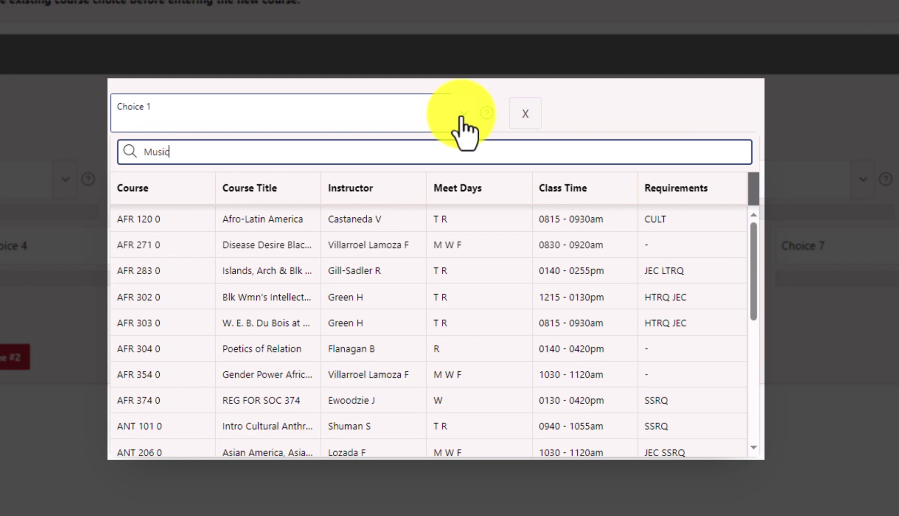
key(ctrl+a)
text(Crandall)
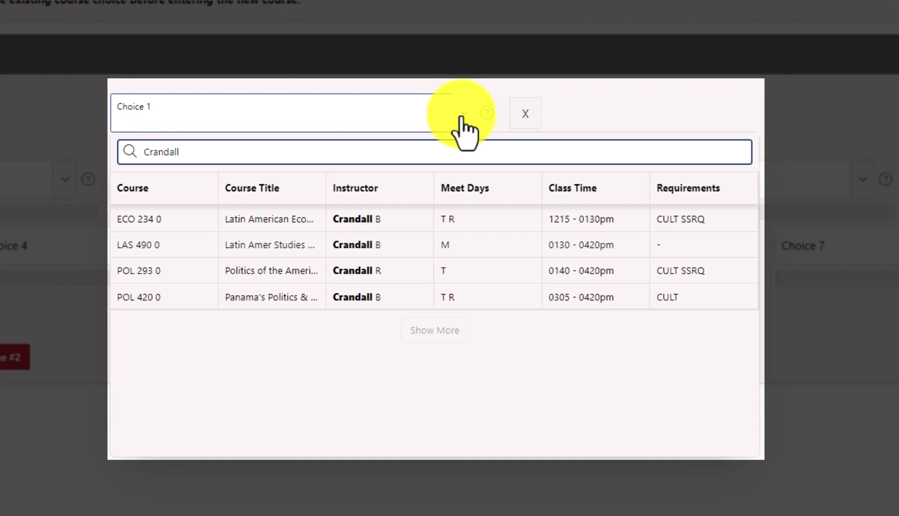
key(ctrl+a)
key(BackSpace)
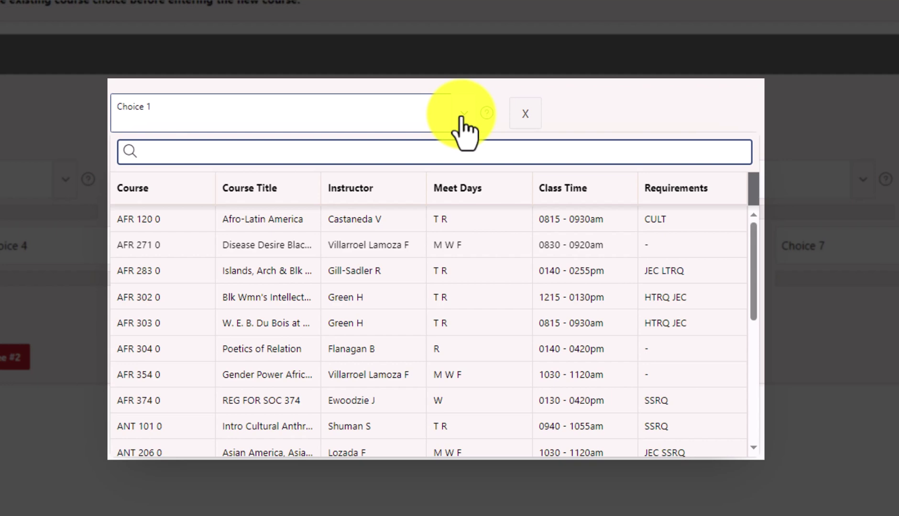
text(MQRQ)
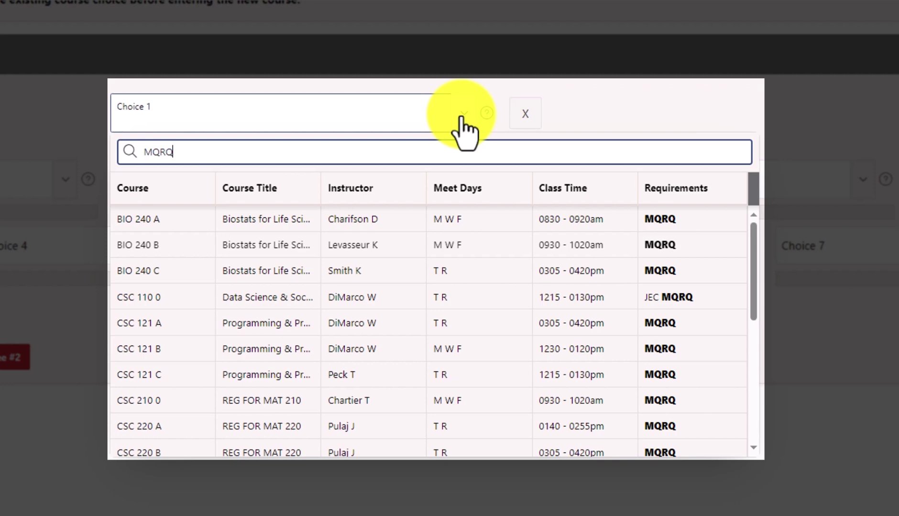
Step: Search Choice 1's courses for JEC, then class time 0130, then POL
key(ctrl+a)
text(JEC)
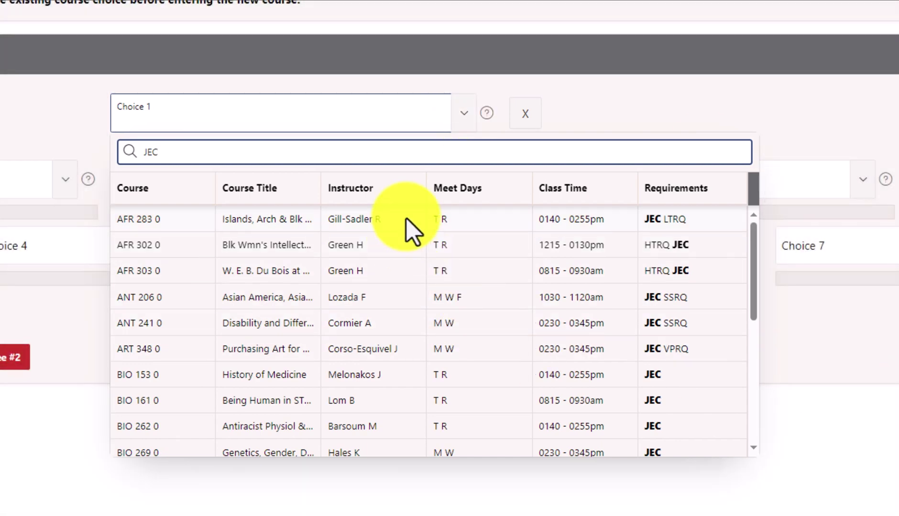
click(302, 154)
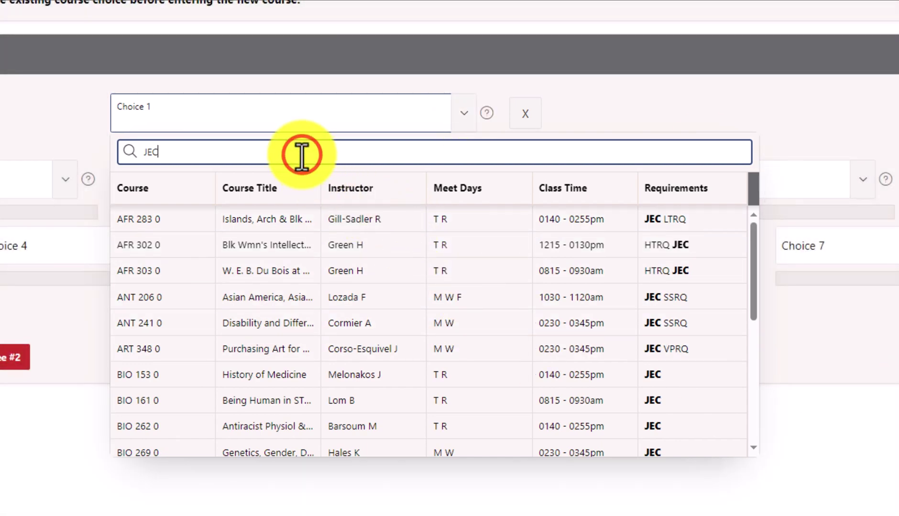
key(ctrl+a)
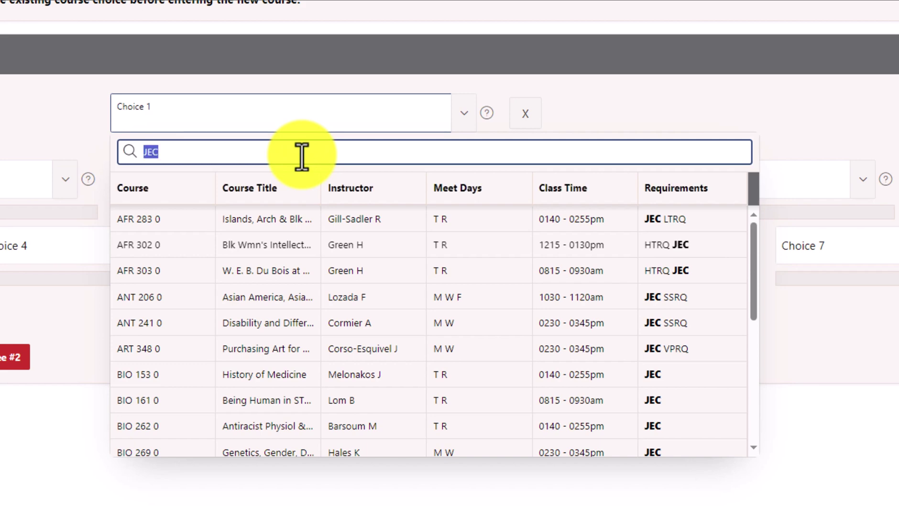
text(0130)
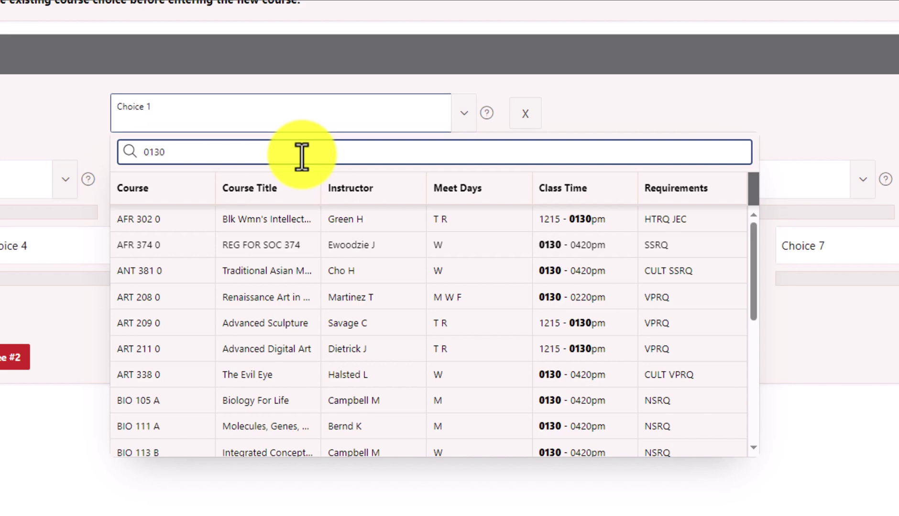
key(ctrl+a)
text(POL)
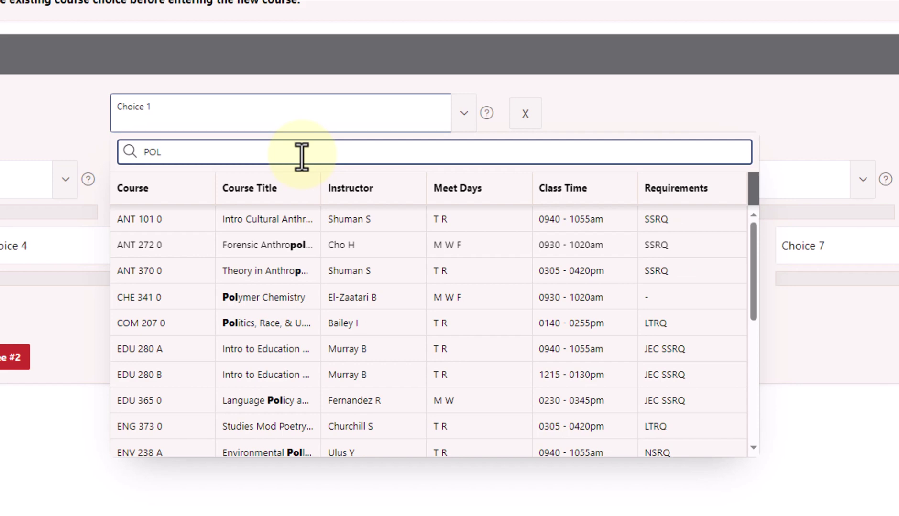
Step: Sort the POL matches by instructor, load more rows, and widen the Course Title column
click(420, 183)
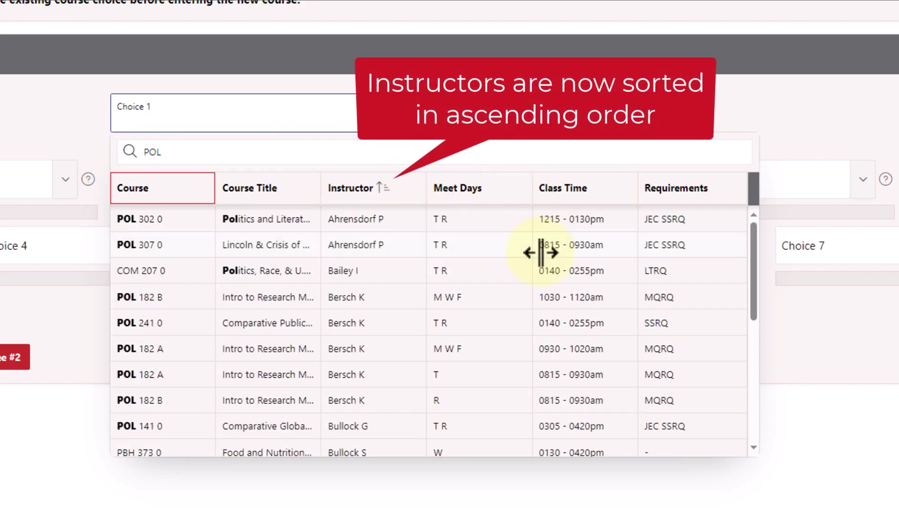
scroll(405, 301, down, 6)
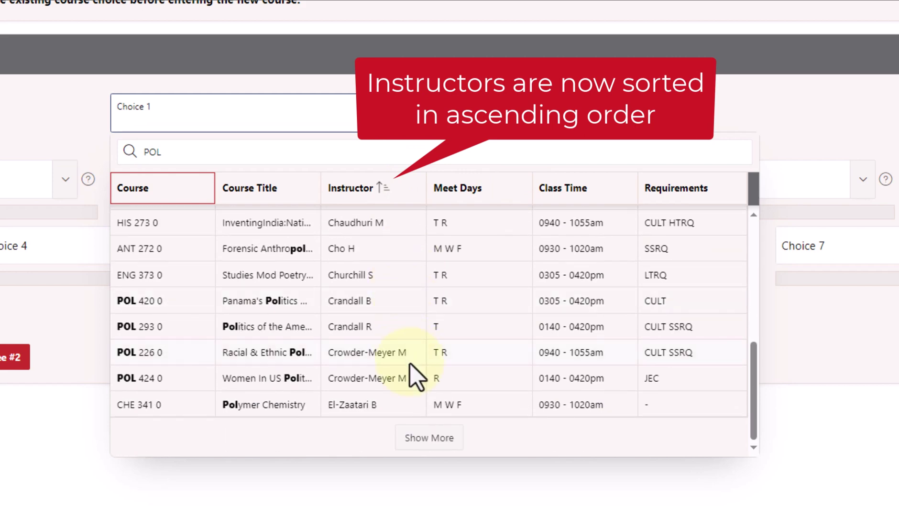
click(417, 450)
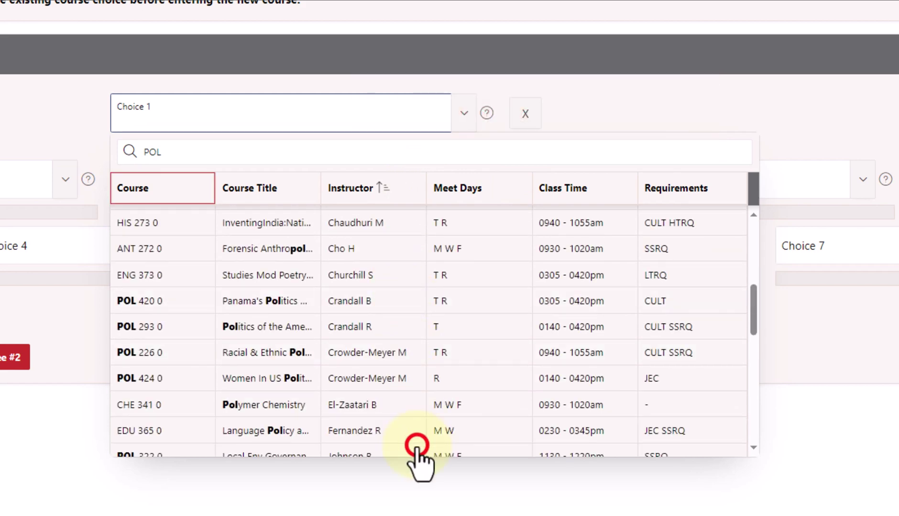
scroll(418, 451, down, 10)
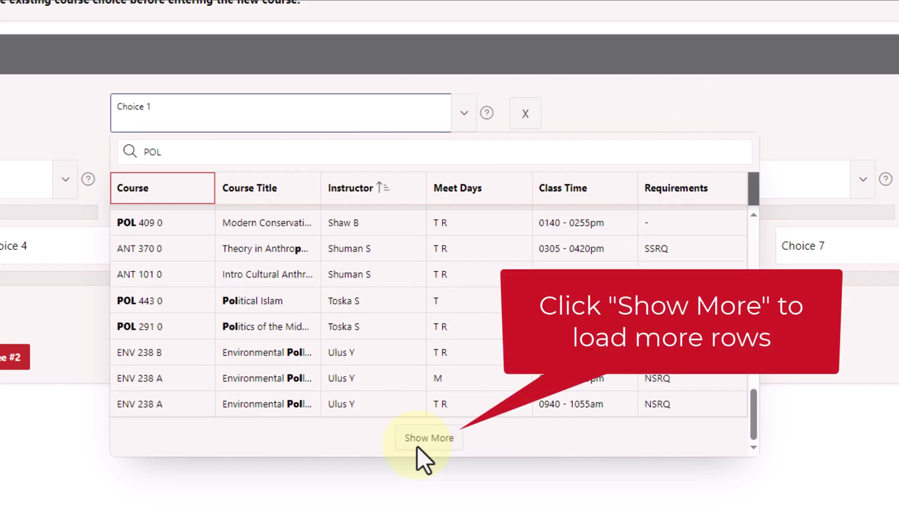
click(422, 458)
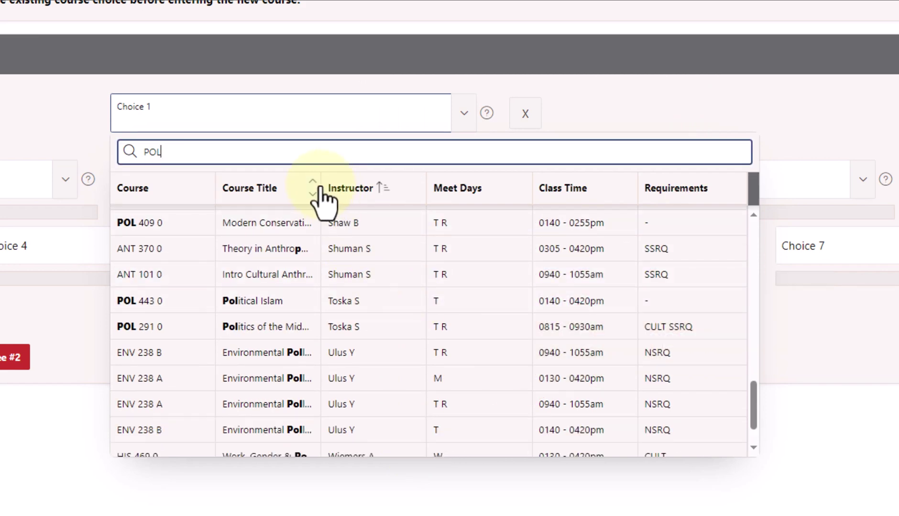
drag(319, 187, 392, 184)
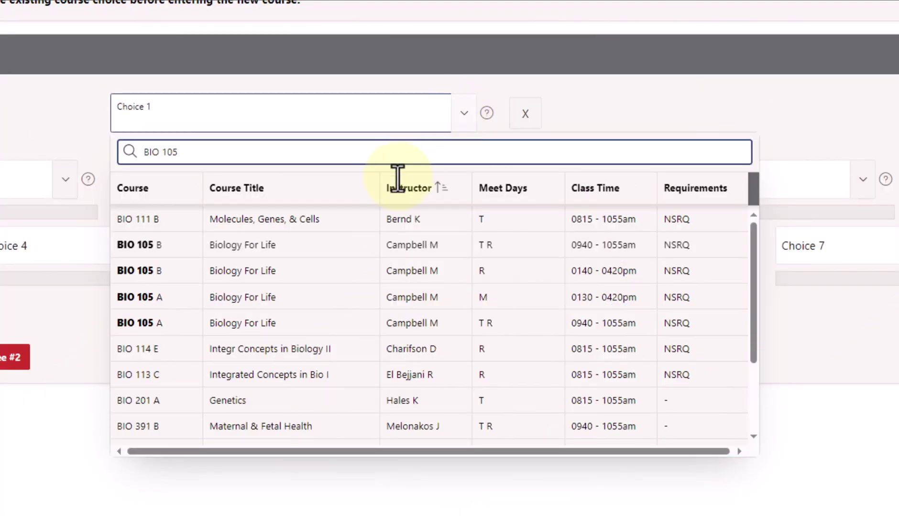
Step: Set Choice 1 to BIO 105 B, search MAT 113 for Choice 2, and place ANT 101 0 as Choice 5
click(342, 245)
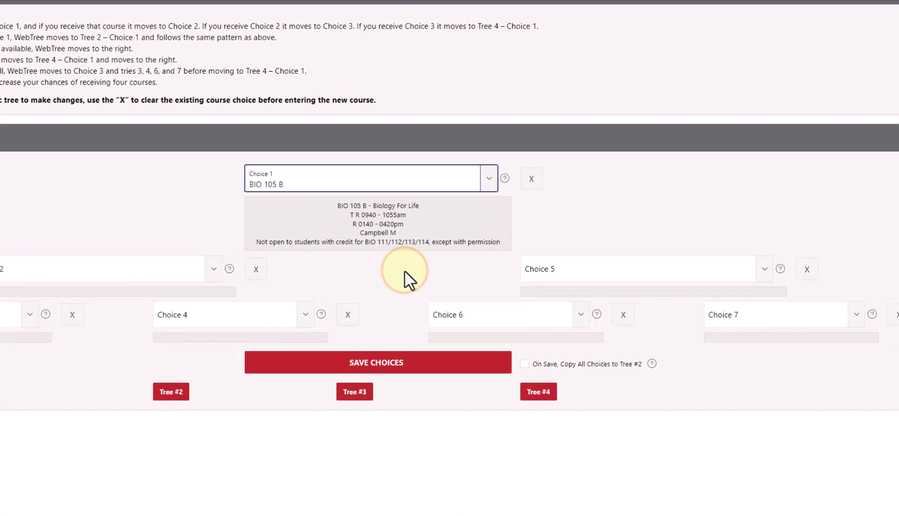
click(213, 269)
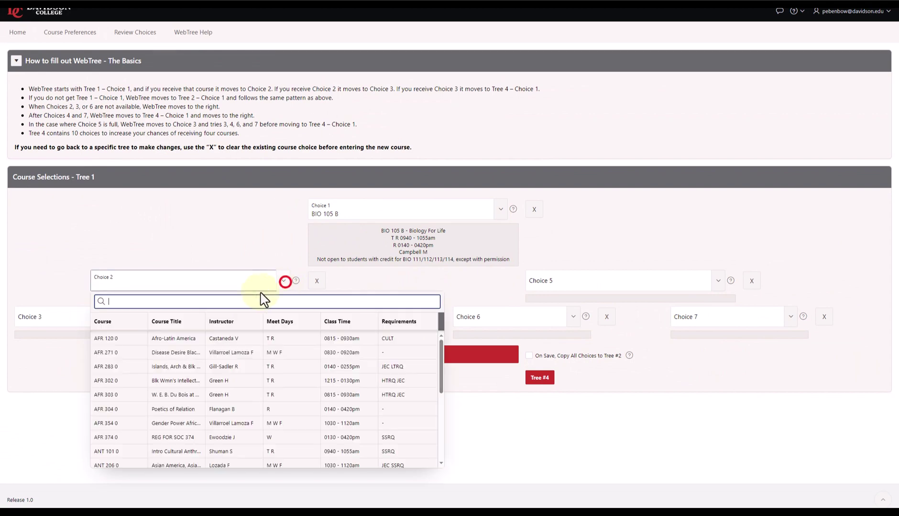
text(MAT 113)
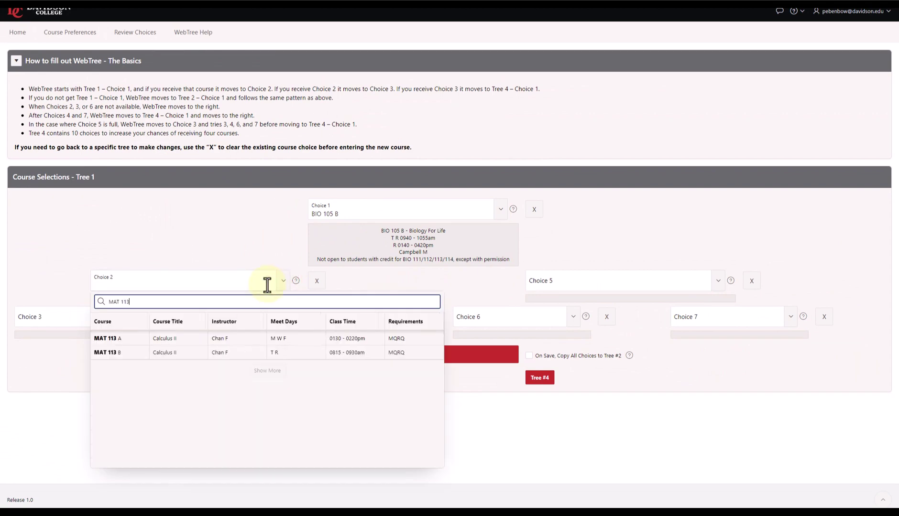
click(257, 352)
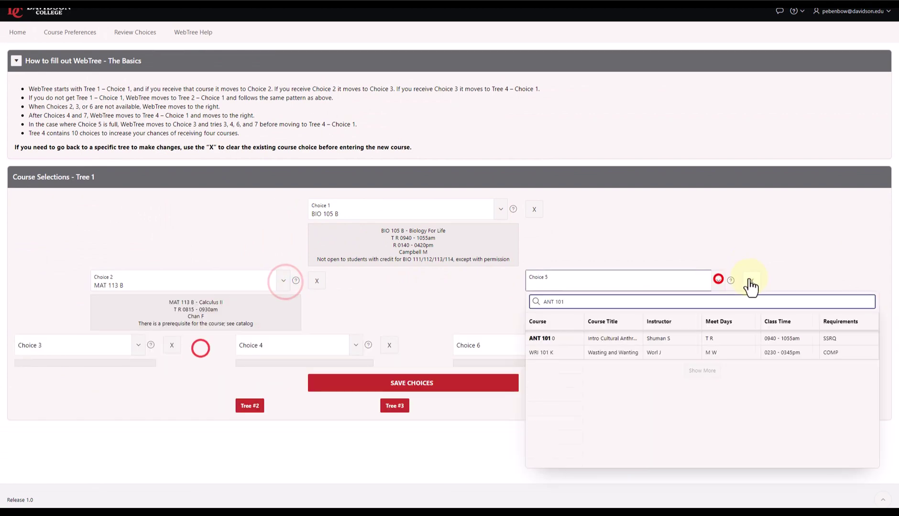
Step: Set Choice 3 to ARB 395 0 and Choice 4 to ART 111 B
click(565, 337)
click(138, 353)
text(ARB 395)
click(43, 210)
click(357, 352)
text(ART 111)
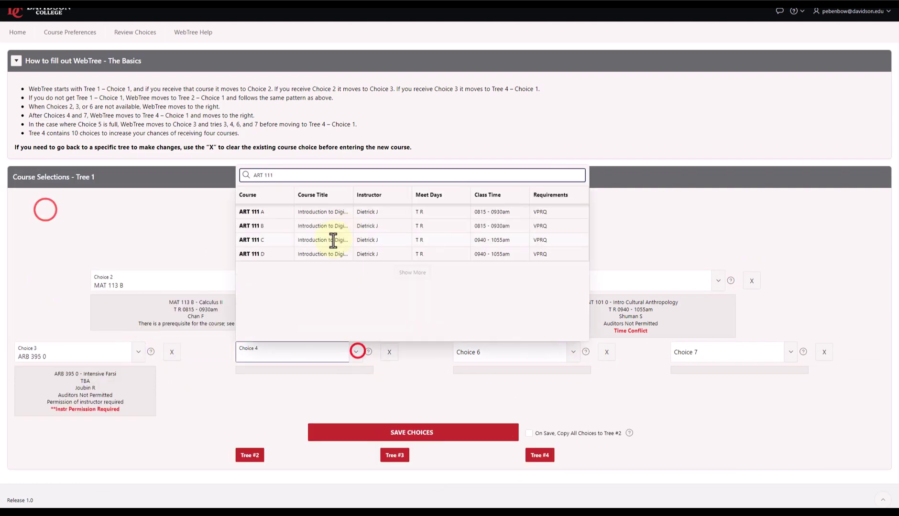
click(263, 227)
Step: Set Choice 6 to ANT 381 0 and Choice 7 to ART 203 0
click(574, 352)
text(ANT 381)
click(504, 210)
click(790, 352)
text(ART 203)
click(588, 213)
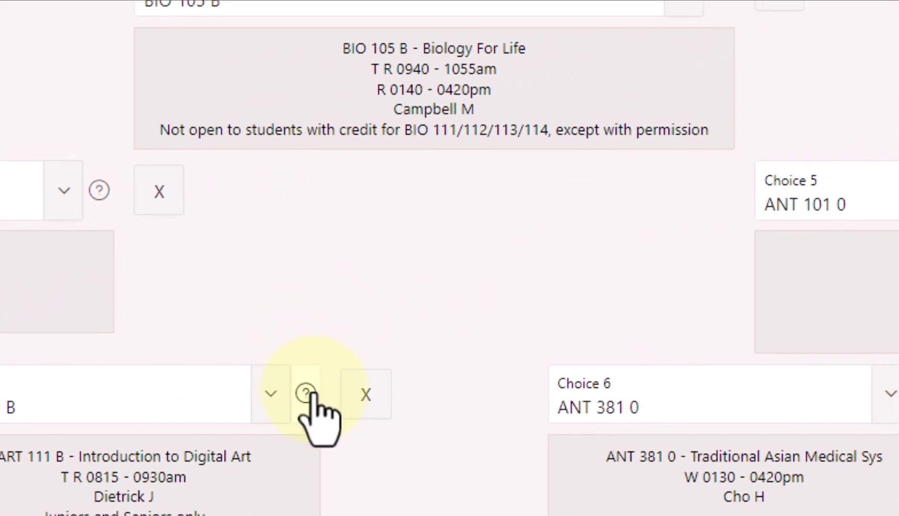
Step: Check Choice 4's help, then clear Choice 7 and re-select ART 203 0 Advanced Painting
click(840, 279)
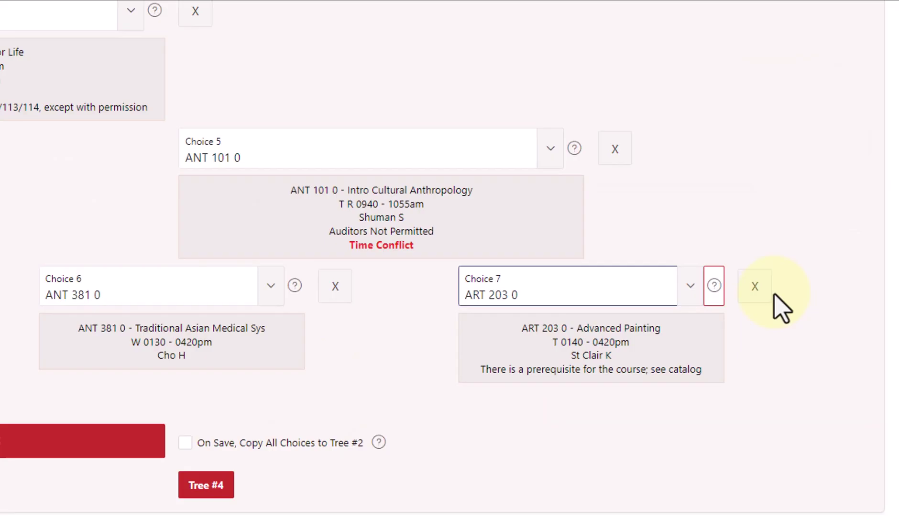
click(754, 287)
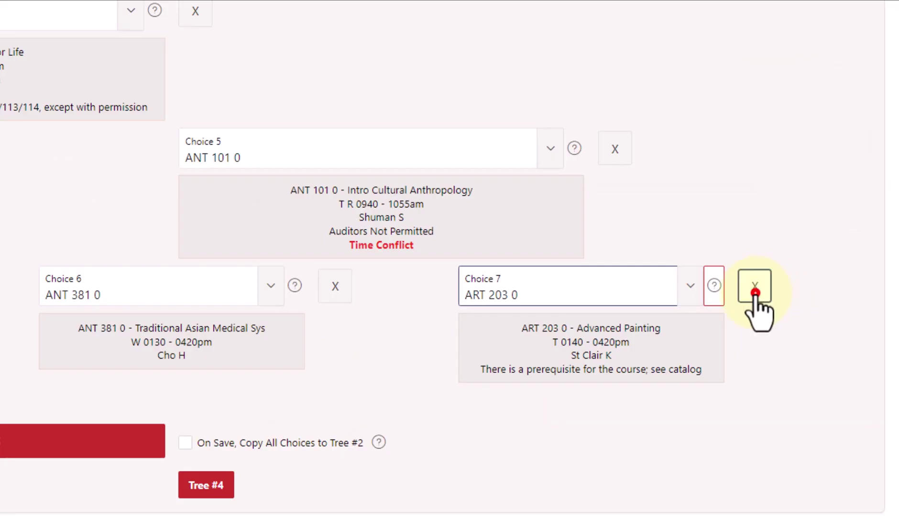
click(778, 206)
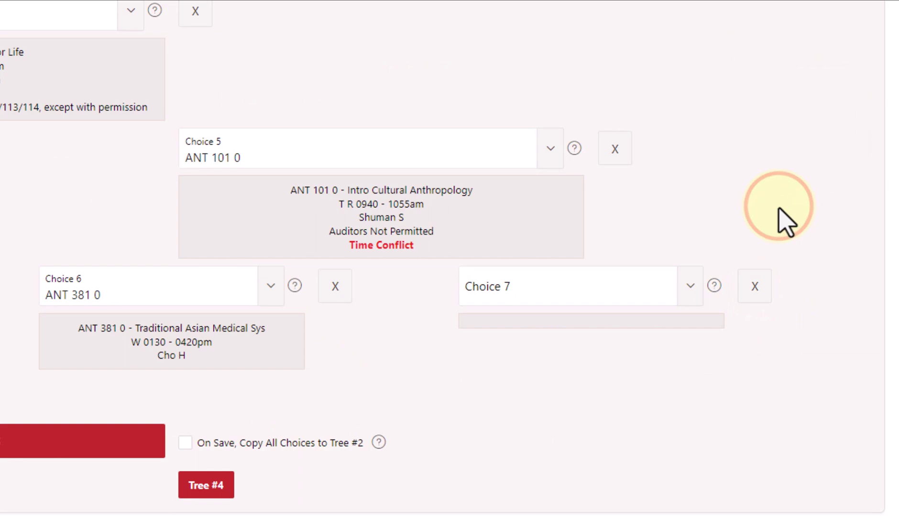
click(689, 296)
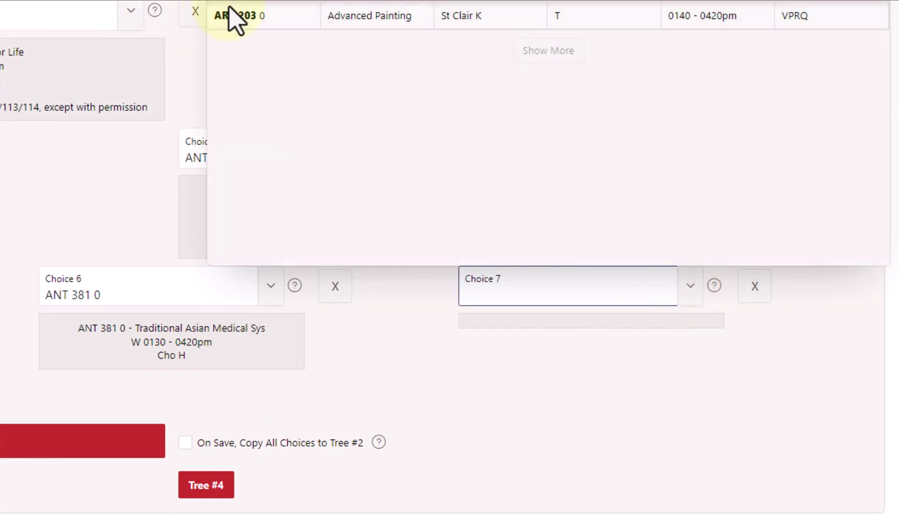
click(280, 14)
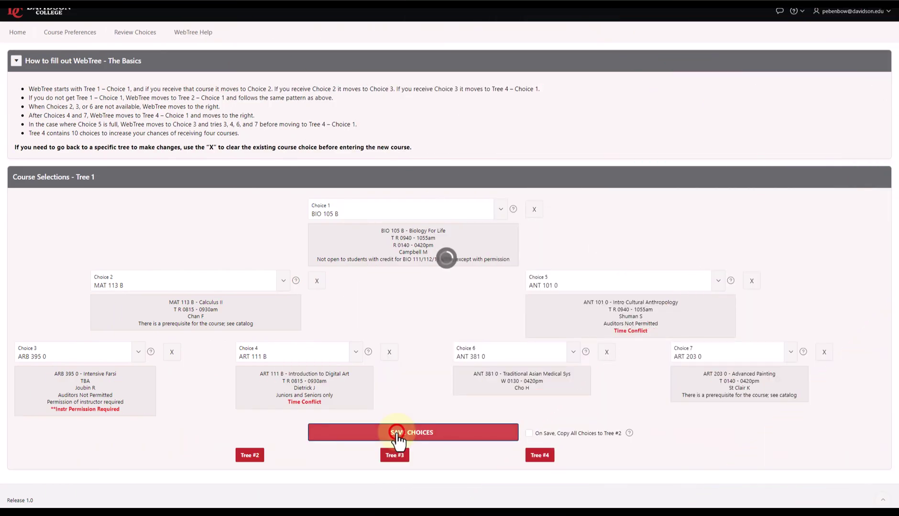
Step: Save Tree 1, confirming ARB 3950 instructor permission and MAT 113B/ART 2030 prerequisites
click(397, 435)
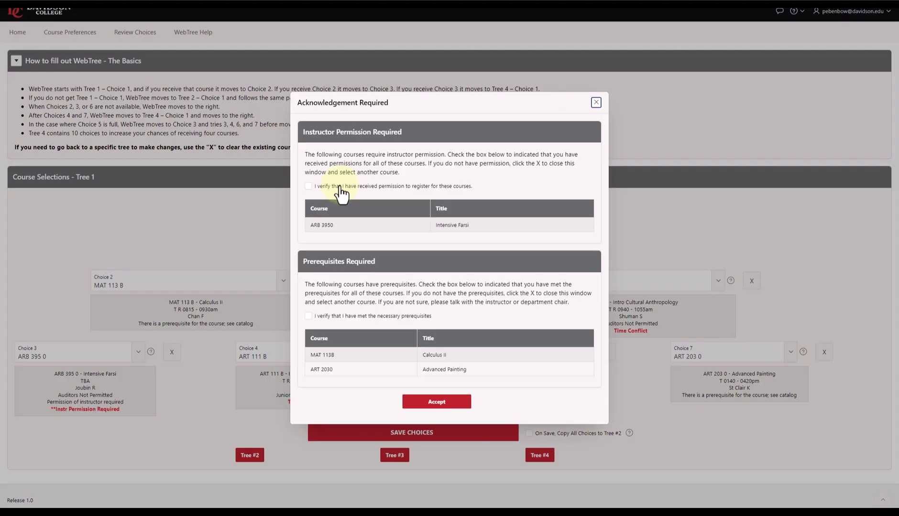
click(291, 153)
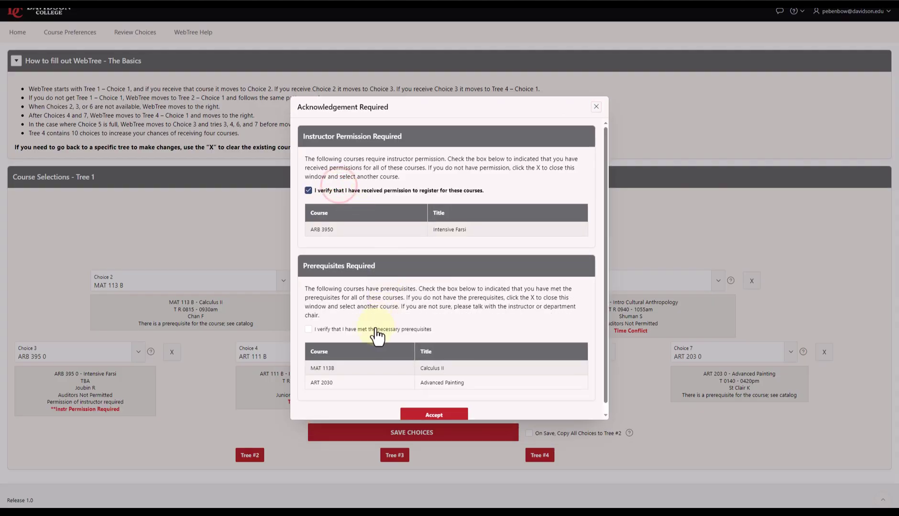
click(374, 330)
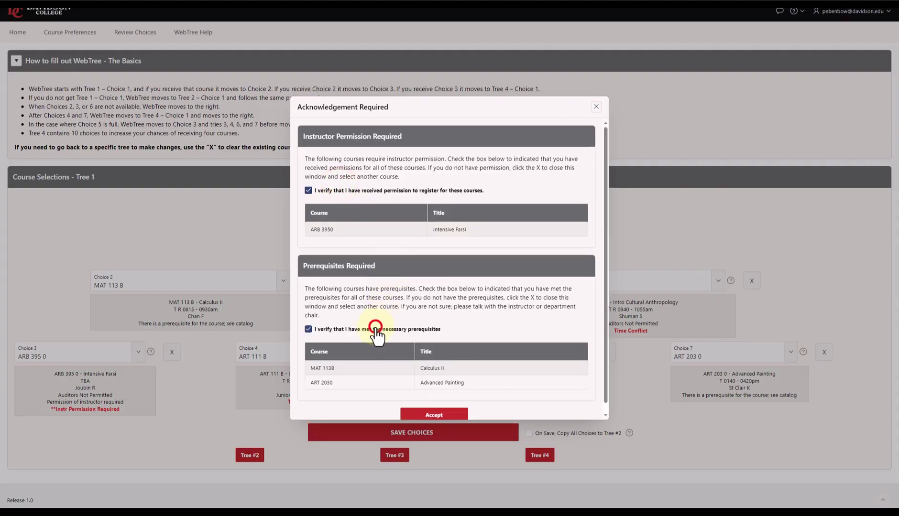
click(435, 415)
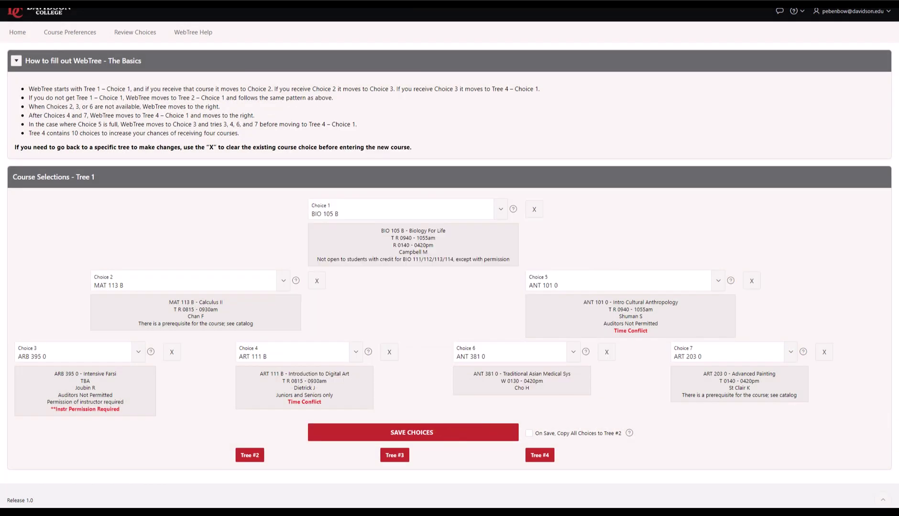
Step: Save Tree 1's seven choices with 'Copy All Choices to Tree #2' ticked, and check Review Choices
click(137, 30)
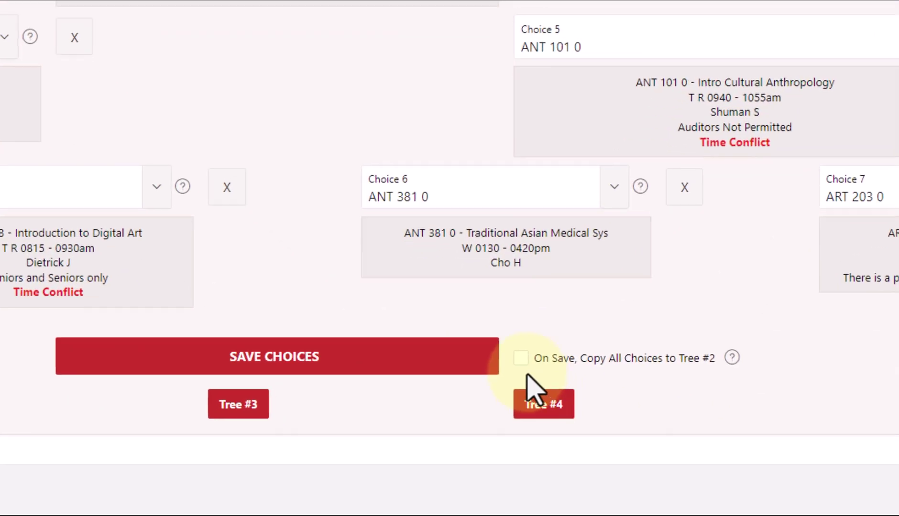
click(522, 417)
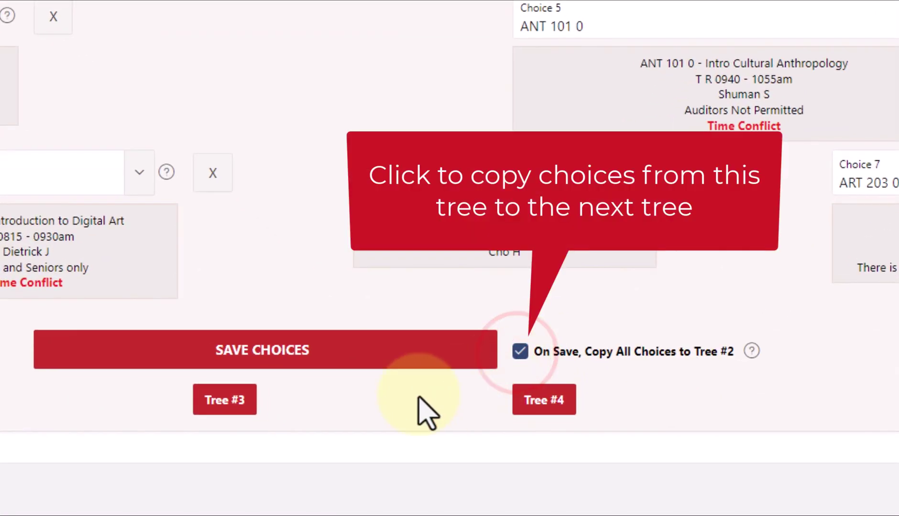
click(340, 366)
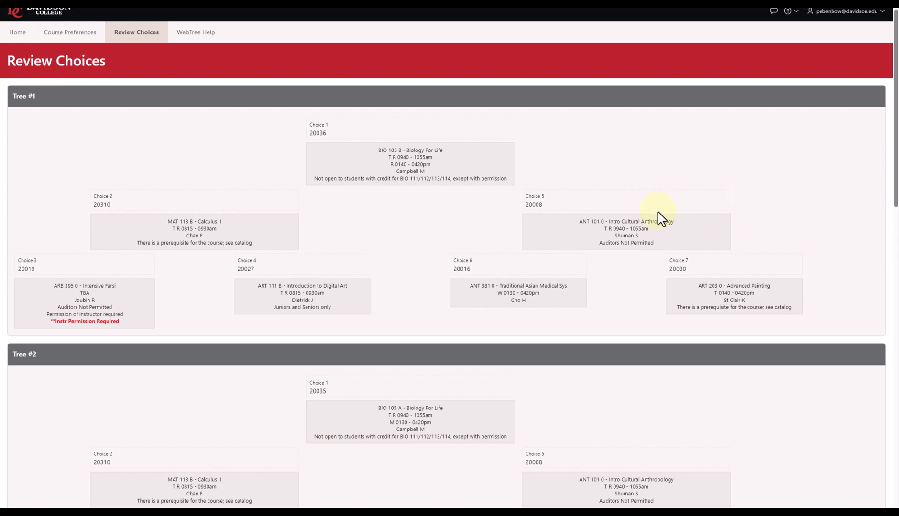
scroll(661, 219, down, 15)
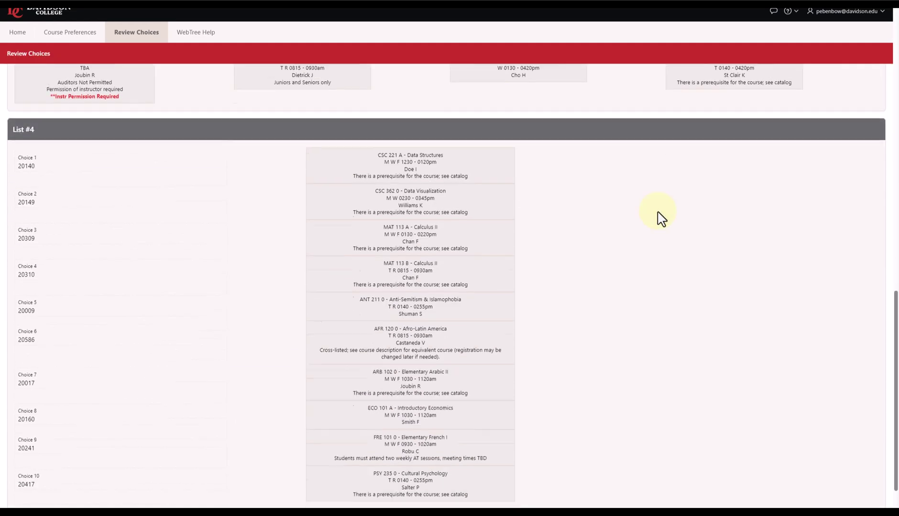
scroll(662, 219, down, 1)
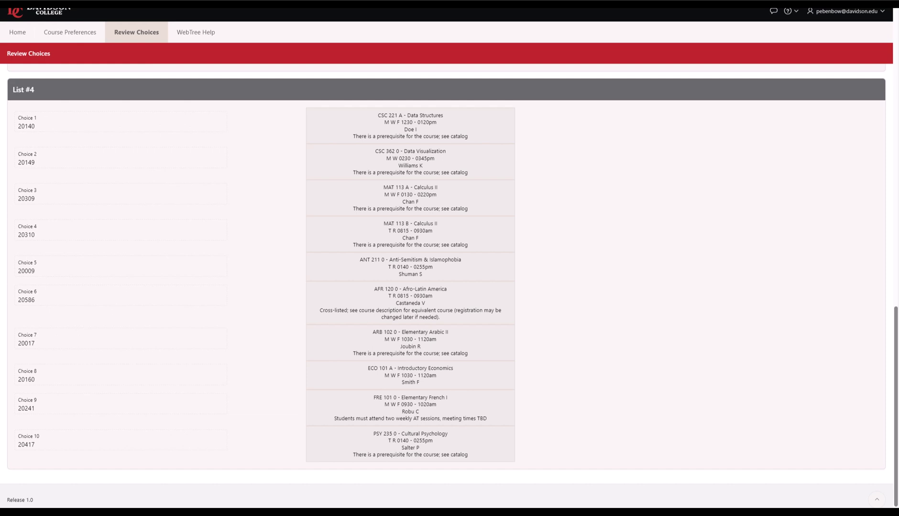
Step: Go back to the Course Preferences page listing Tree 1's seven saved choices
key(alt+Left)
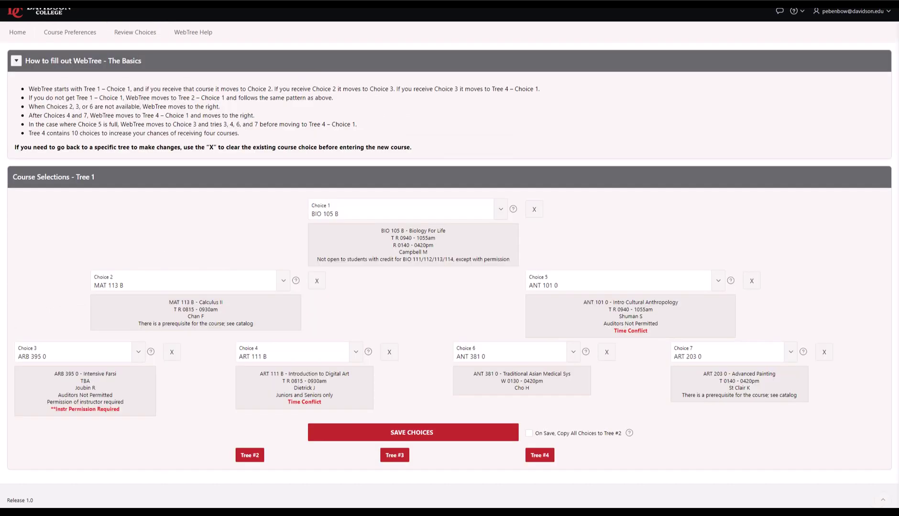